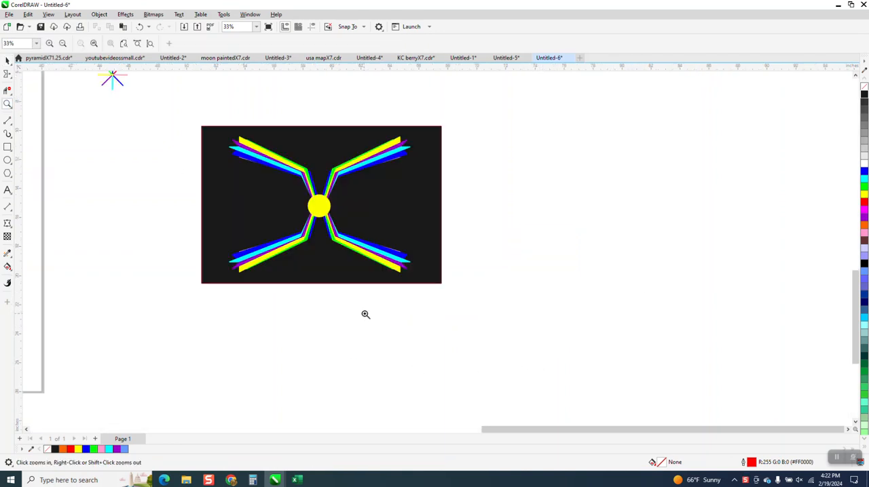
Step: Zoom out over the page, then zoom in on the multicoloured line star
scroll(407, 270, "down", 3)
scroll(551, 277, "down", 4)
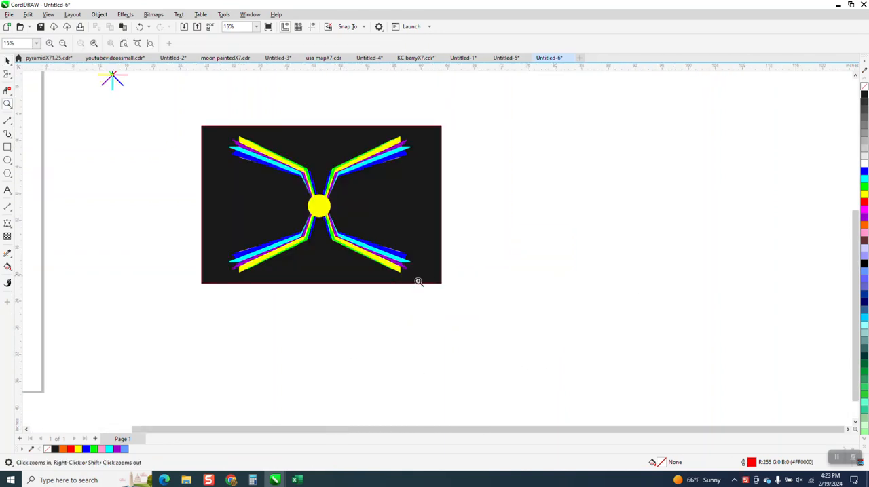
scroll(271, 245, "down", 1)
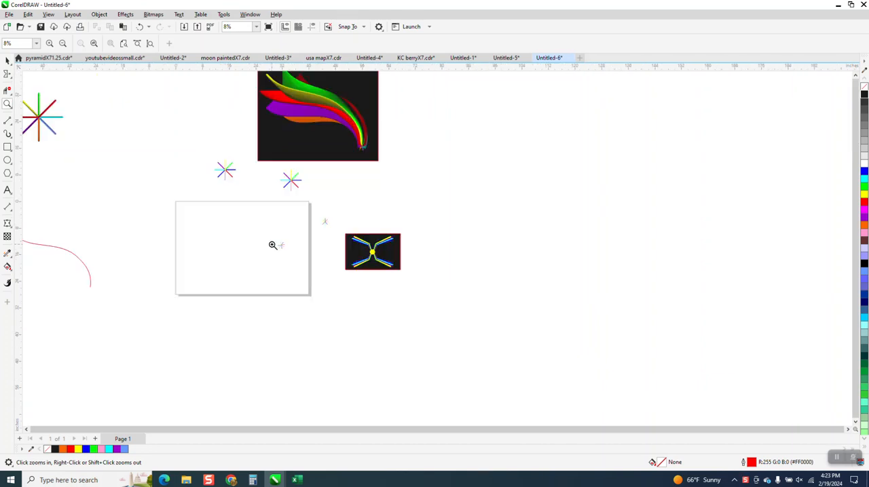
left_click(41, 121)
scroll(88, 136, "down", 2)
left_click_drag(330, 189, 436, 264)
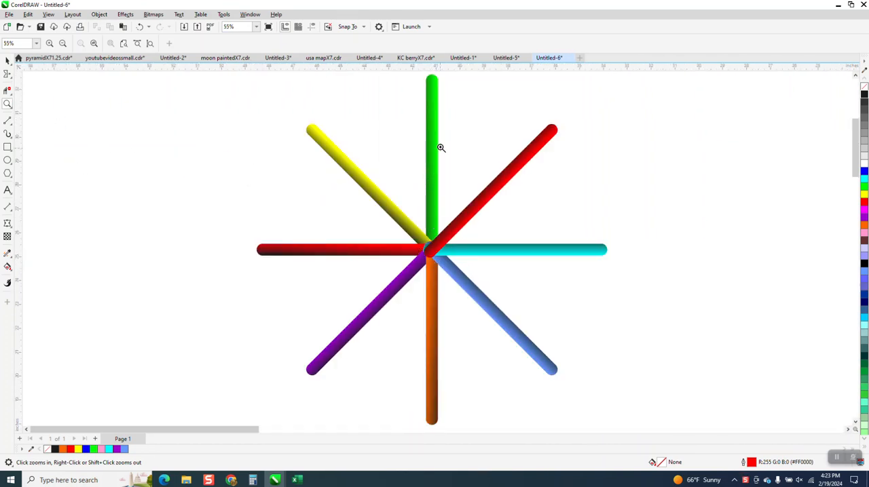
left_click(8, 61)
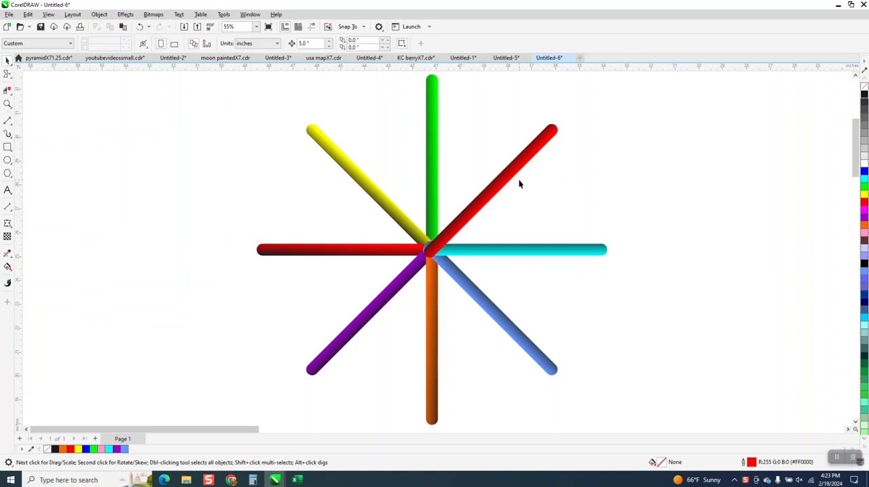
left_click_drag(515, 177, 603, 155)
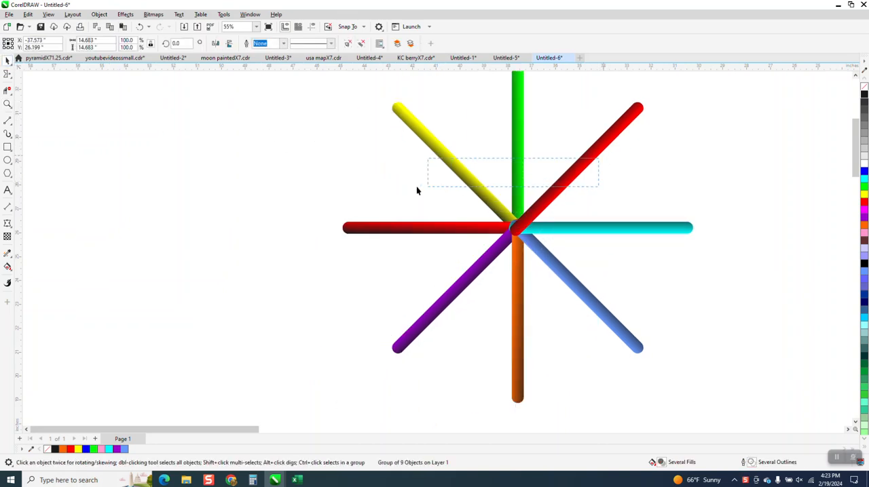
left_click(568, 208, "ctrl")
left_click_drag(554, 197, 377, 217)
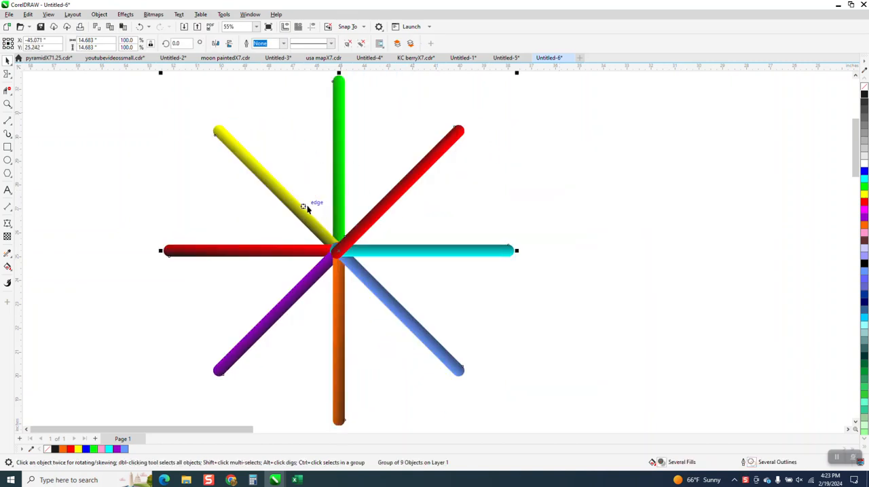
Step: Zoom in and out around the line star to inspect it
left_click(8, 103)
left_click_drag(215, 134, 469, 288)
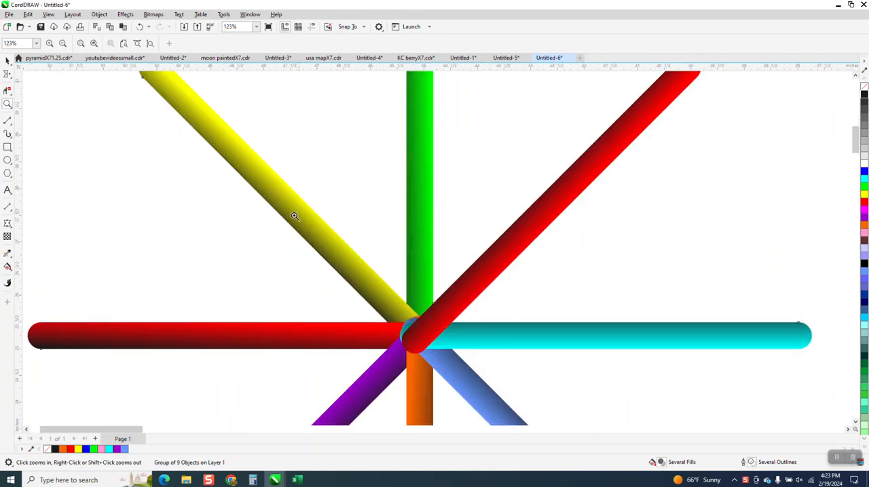
scroll(294, 242, "down", 1)
scroll(295, 242, "down", 5)
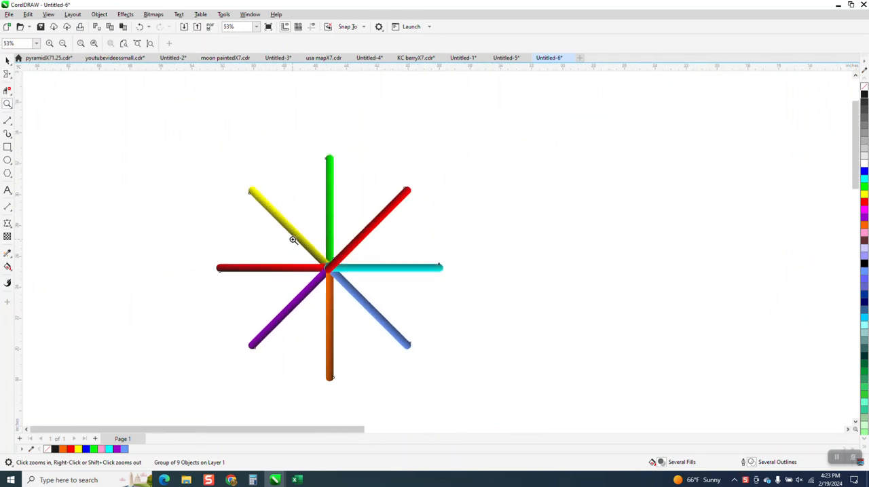
left_click(8, 61)
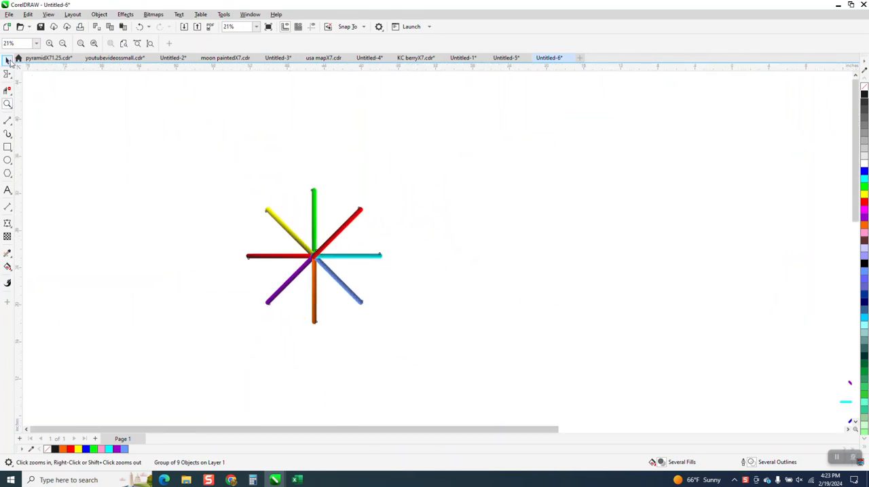
left_click(263, 207)
scroll(271, 217, "down", 3)
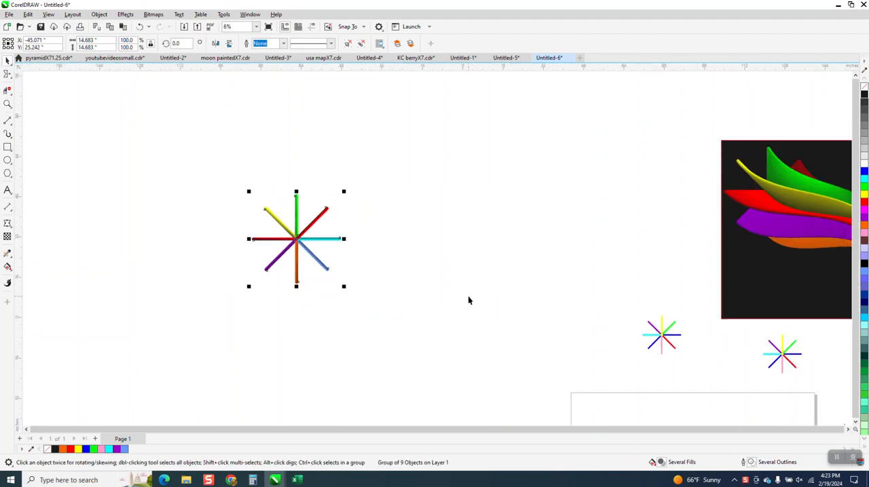
scroll(438, 285, "down", 2)
left_click(439, 287)
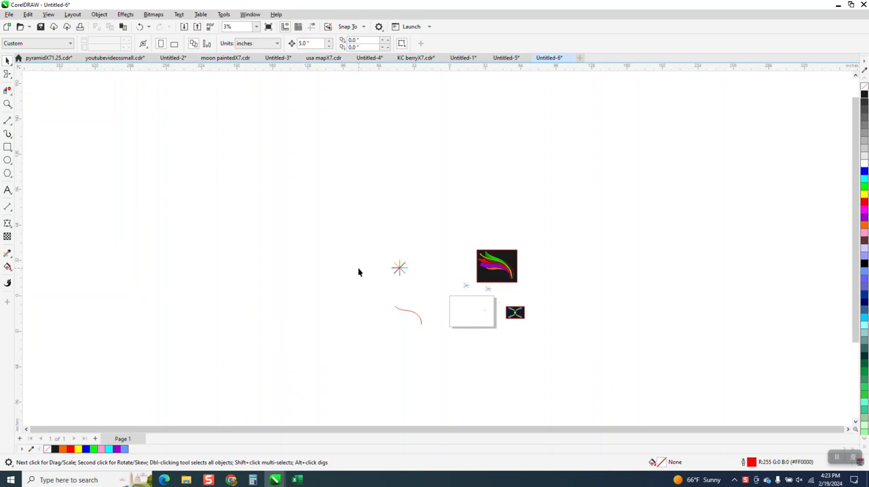
Step: Make a copy of the star scaled to 32% and place it below and to the right of the original
scroll(412, 312, "up", 3)
left_click_drag(248, 370, 316, 216)
left_click(195, 169)
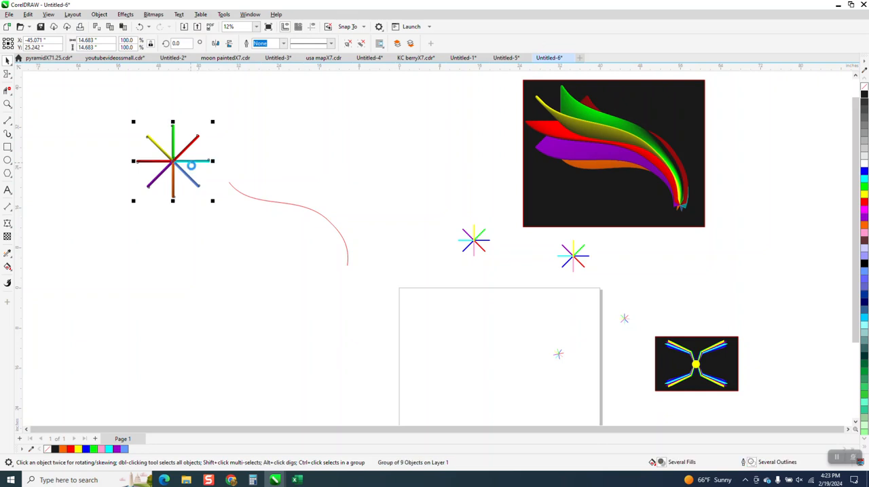
left_click_drag(181, 162, 312, 307)
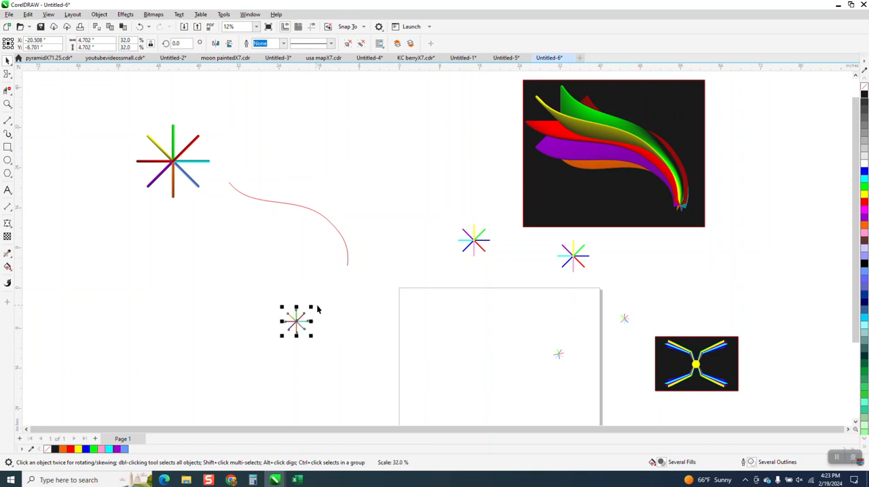
Step: Select both stars and blend them with 999 steps
left_click_drag(123, 121, 291, 328)
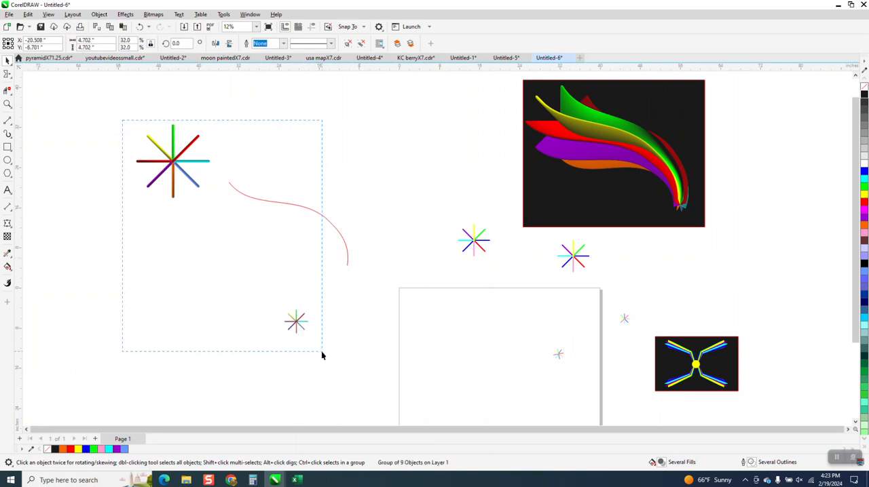
left_click_drag(322, 352, 323, 347)
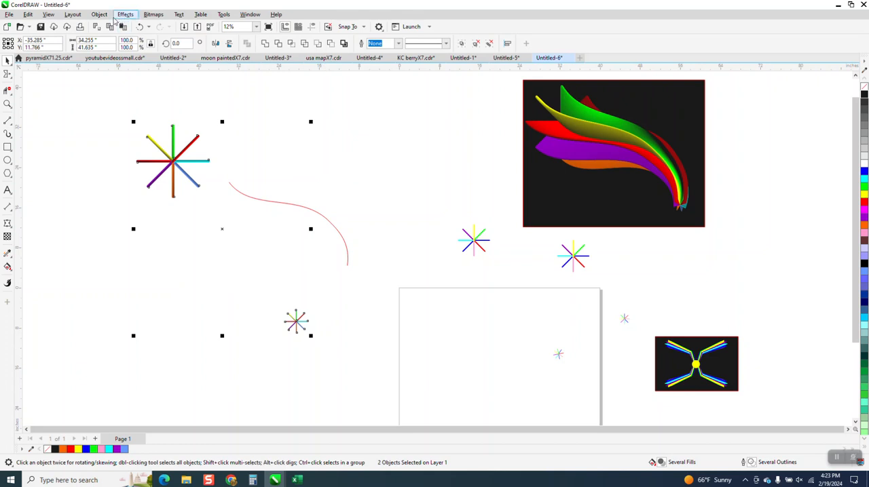
left_click(100, 15)
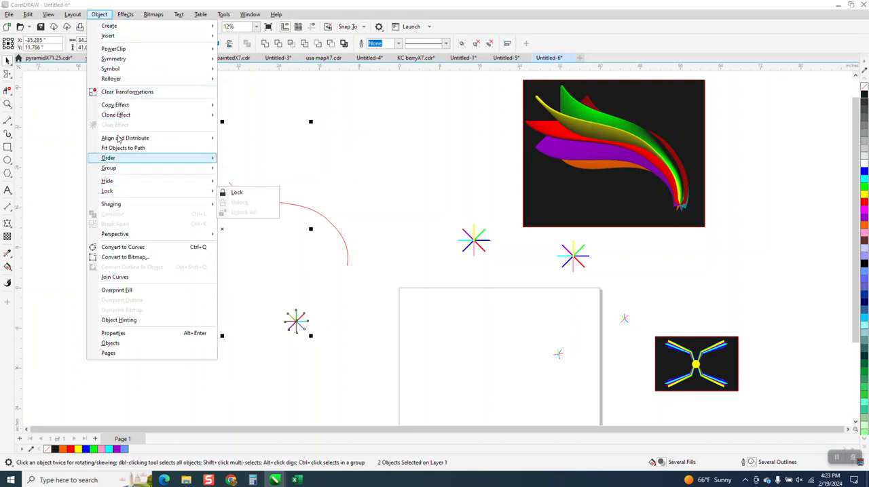
mouse_move(121, 15)
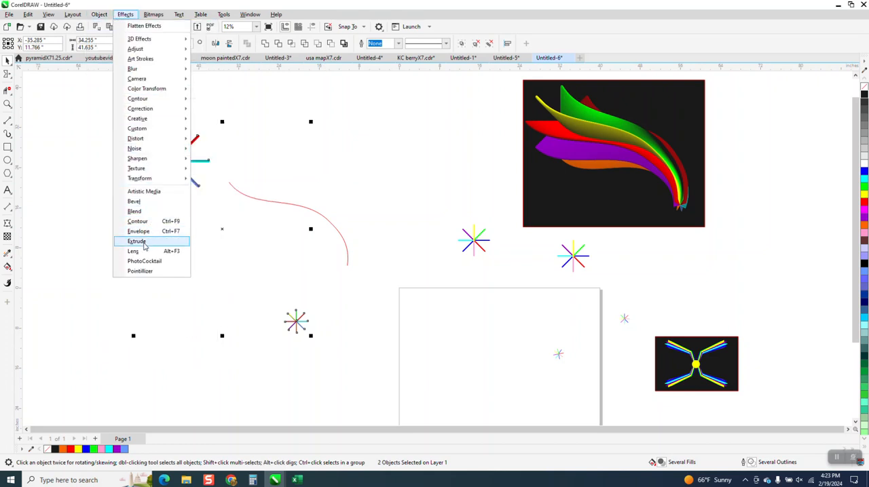
left_click(144, 212)
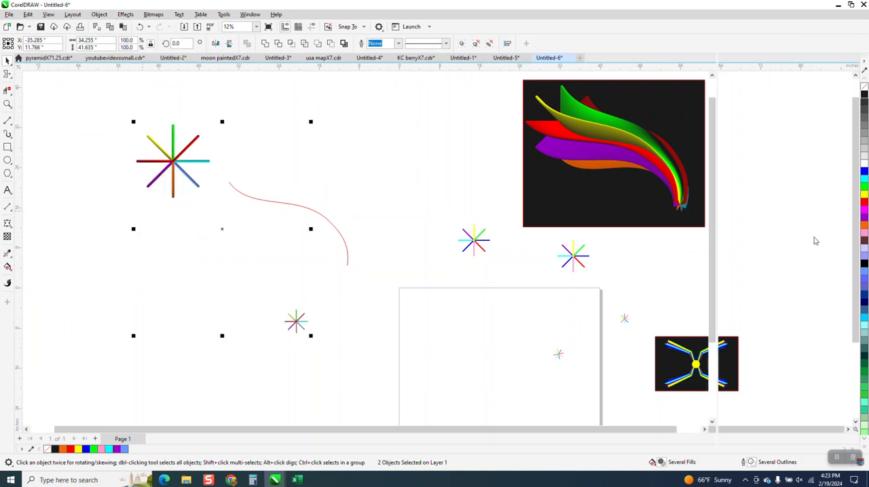
double_click(759, 86)
type("999")
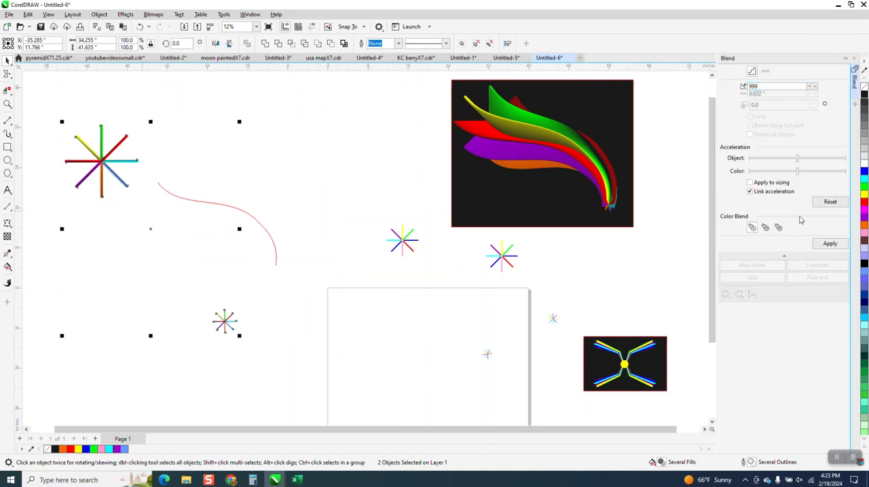
left_click(819, 244)
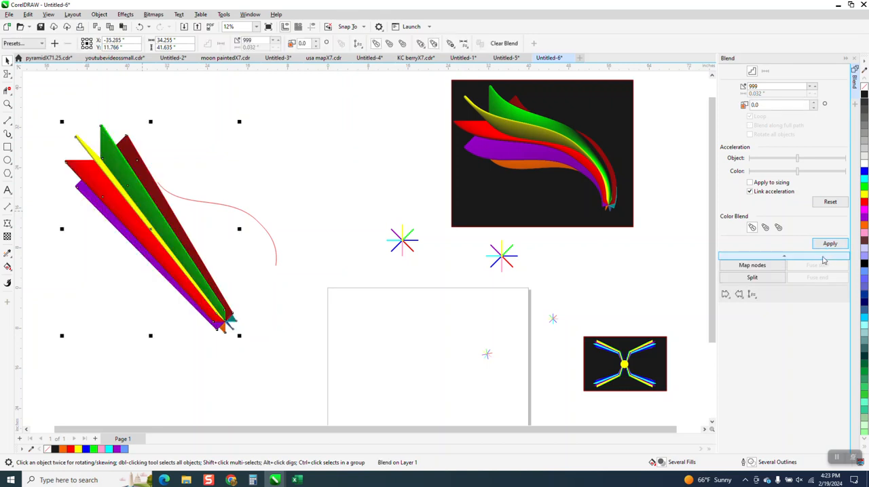
Step: Fit the blend onto the curved red path with Blend along full path enabled, and apply
left_click(756, 296)
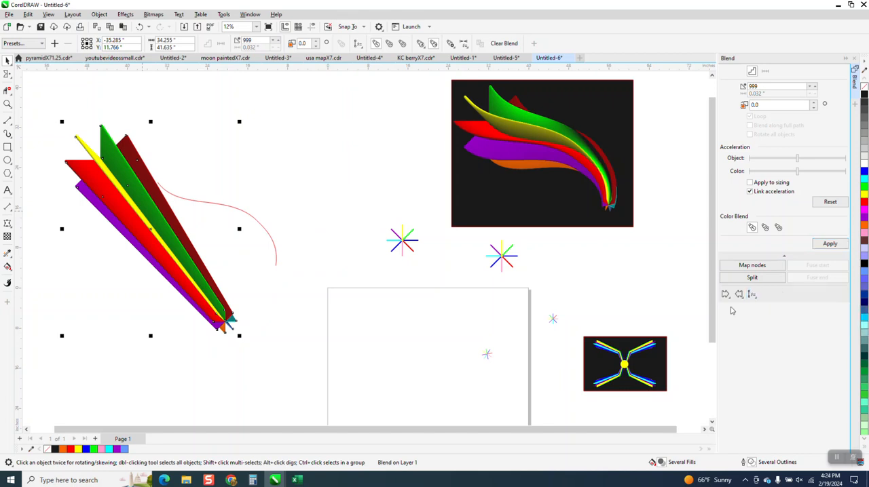
left_click(758, 307)
left_click(271, 238)
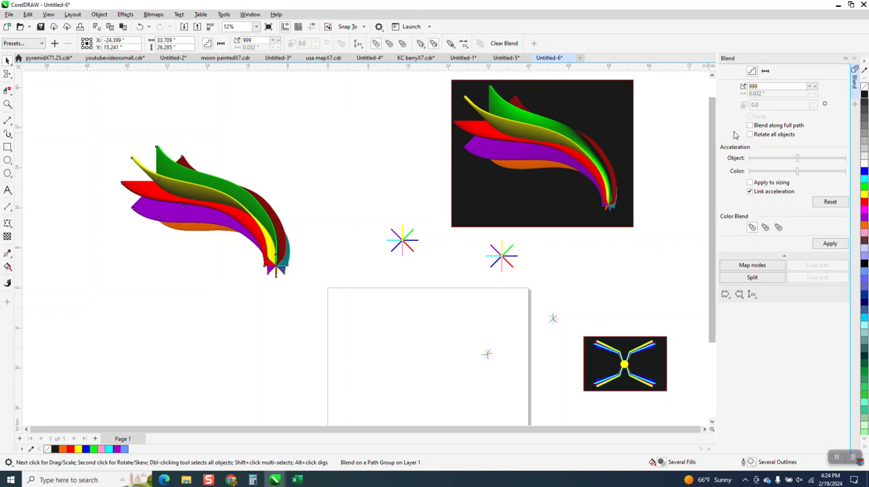
left_click(285, 213)
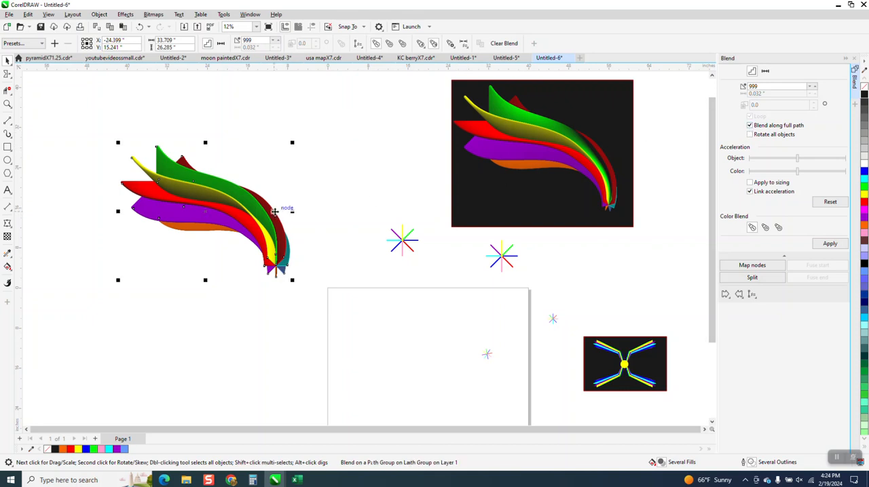
left_click(821, 246)
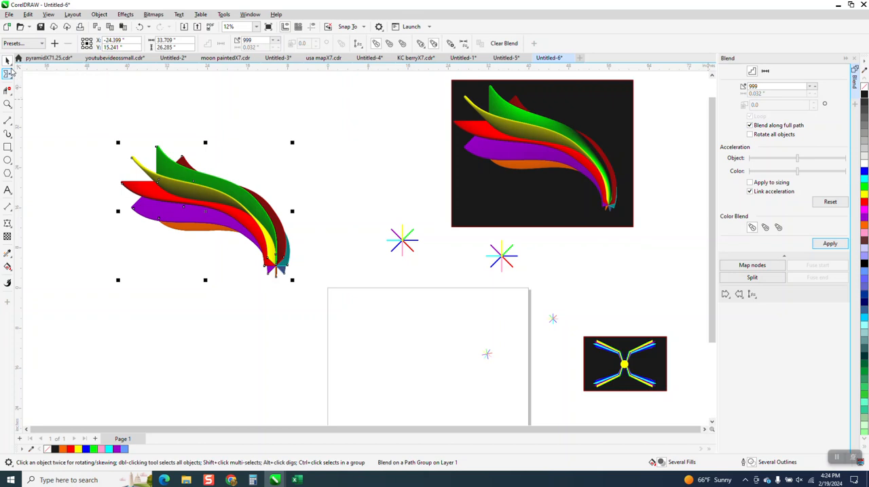
Step: Move the black background rectangle aside and place the new path blend onto it
left_click_drag(212, 281, 206, 376)
left_click_drag(471, 184, 135, 204)
left_click(192, 339)
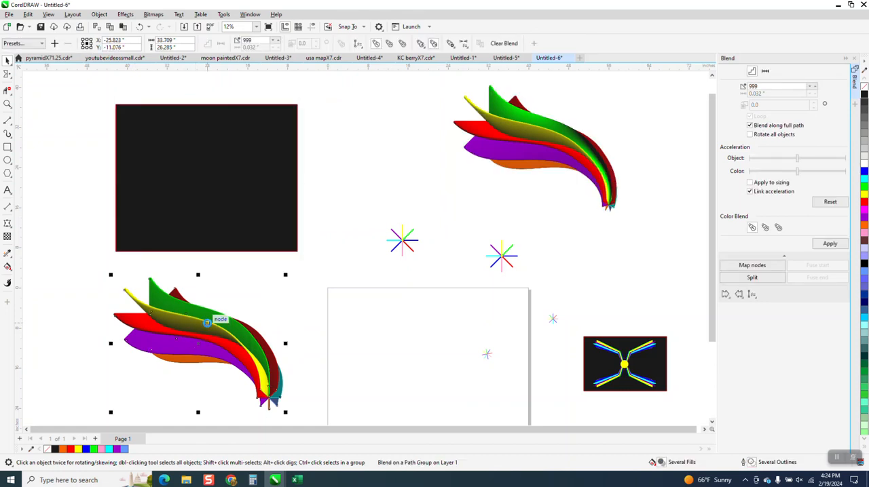
left_click_drag(211, 342, 205, 177)
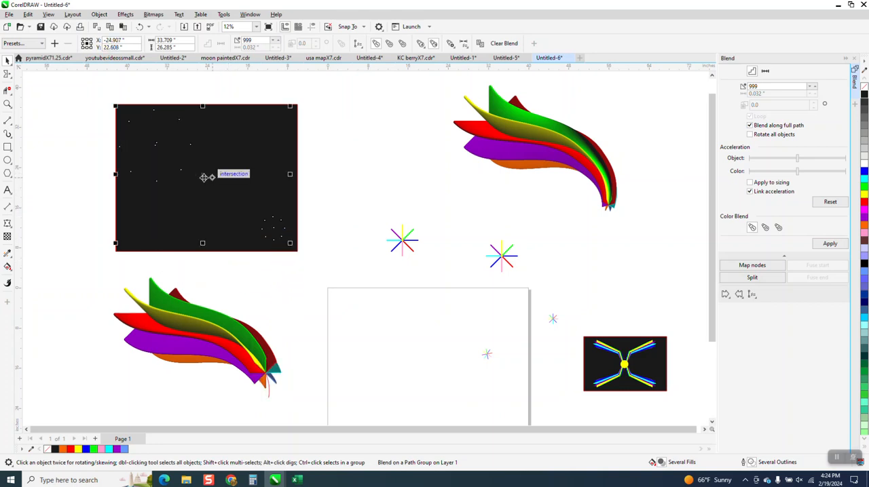
Step: Zoom in on the end star of the blend to inspect it, then zoom back out
left_click(7, 105)
left_click_drag(200, 170, 370, 274)
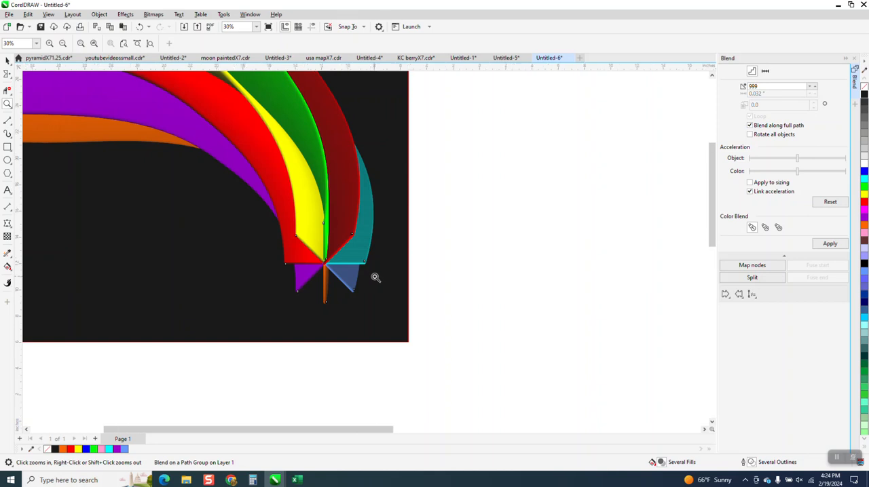
right_click(374, 277)
left_click(8, 61)
left_click(522, 223)
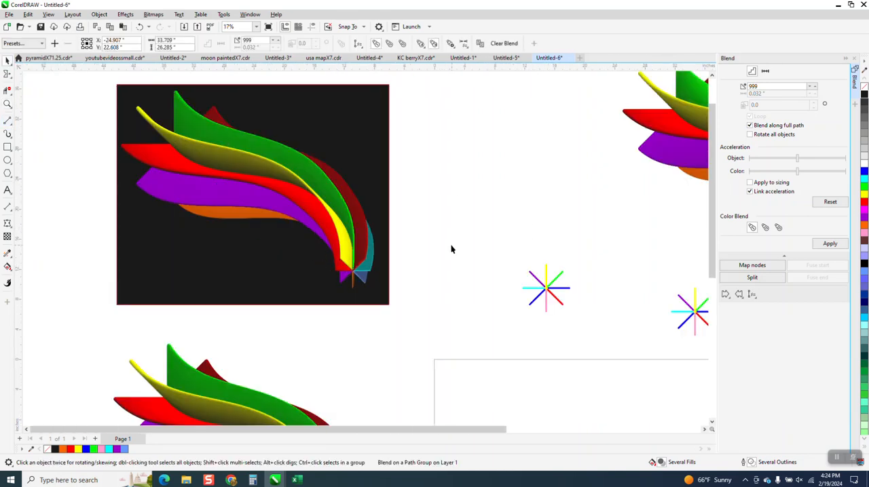
Step: Rotate the blend's end star group, then undo the rotation
left_click(367, 275)
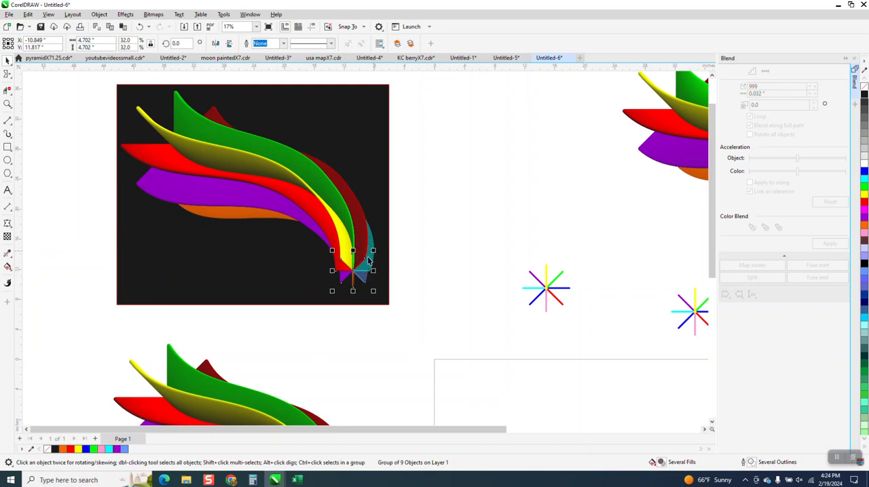
left_click(355, 271)
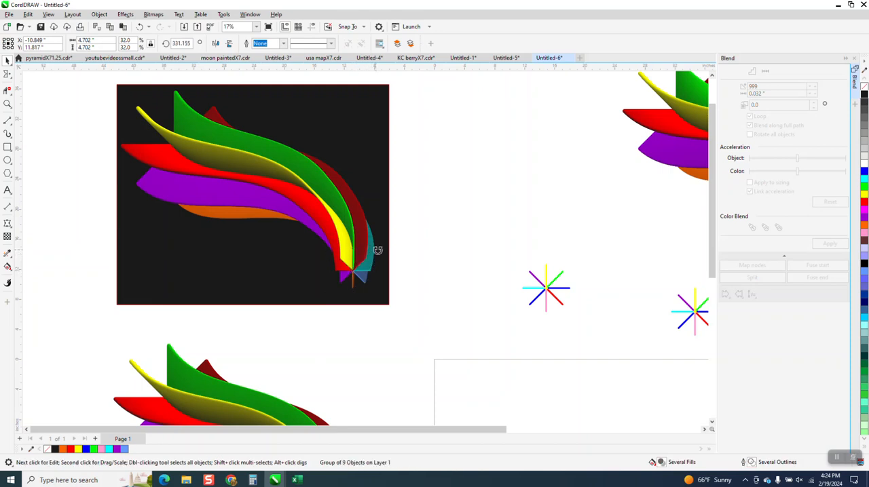
left_click_drag(380, 254, 383, 260)
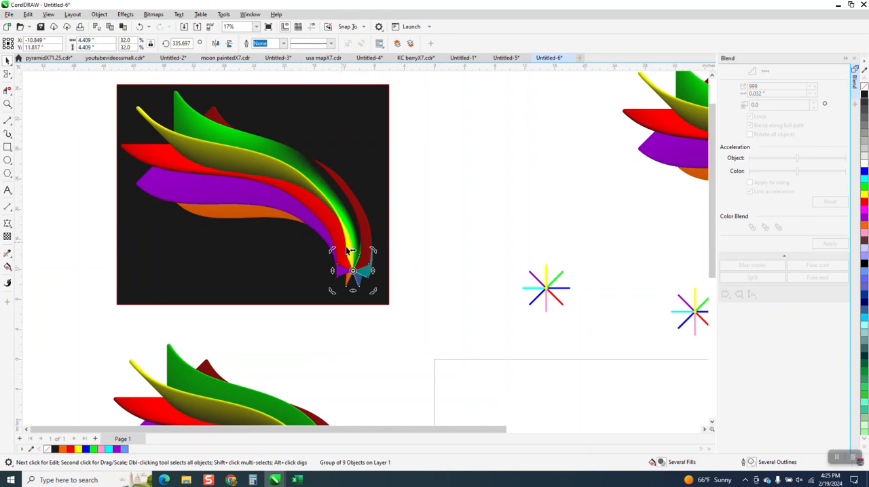
left_click_drag(372, 251, 320, 257)
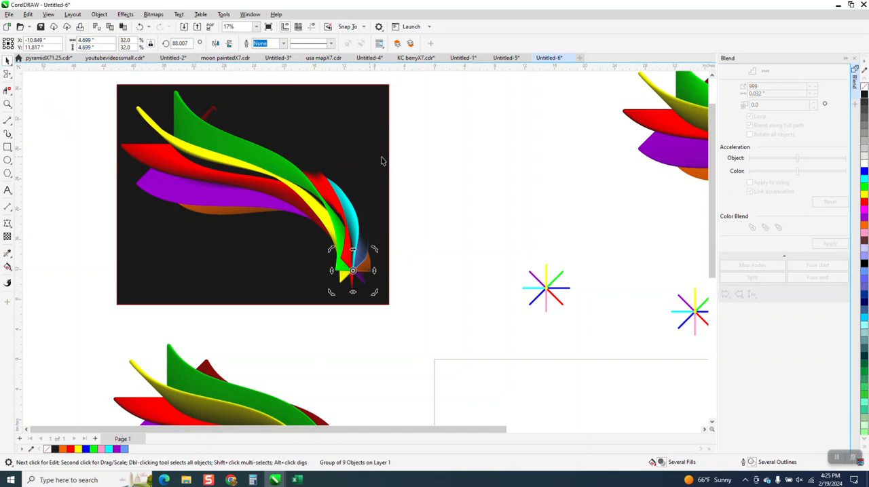
left_click(405, 162)
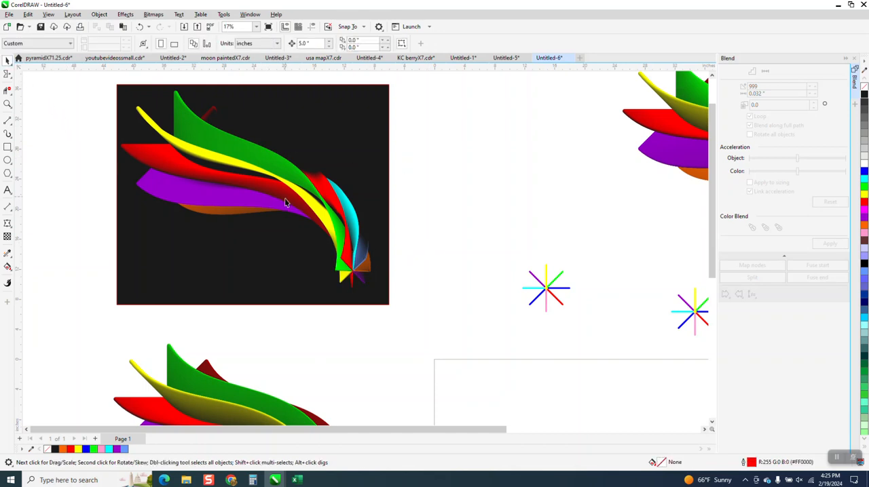
left_click(140, 27)
Step: Zoom in on the blended artwork on the black background
scroll(290, 186, "down", 1)
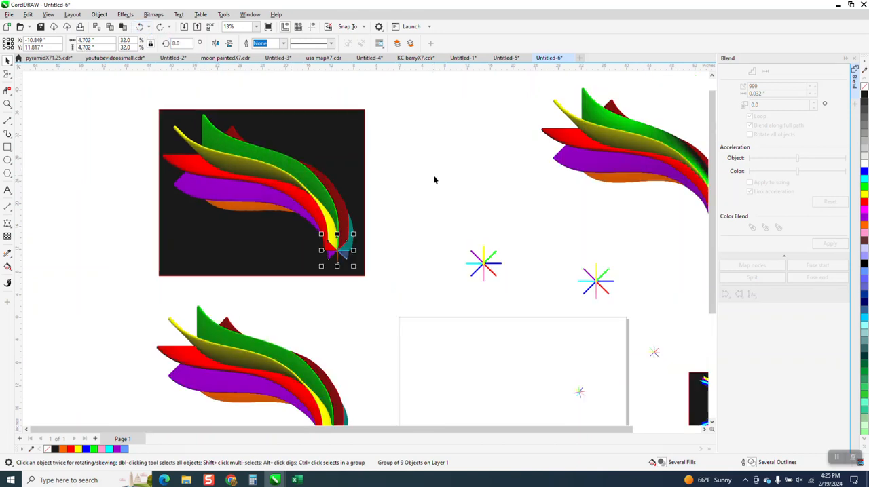
left_click(434, 206)
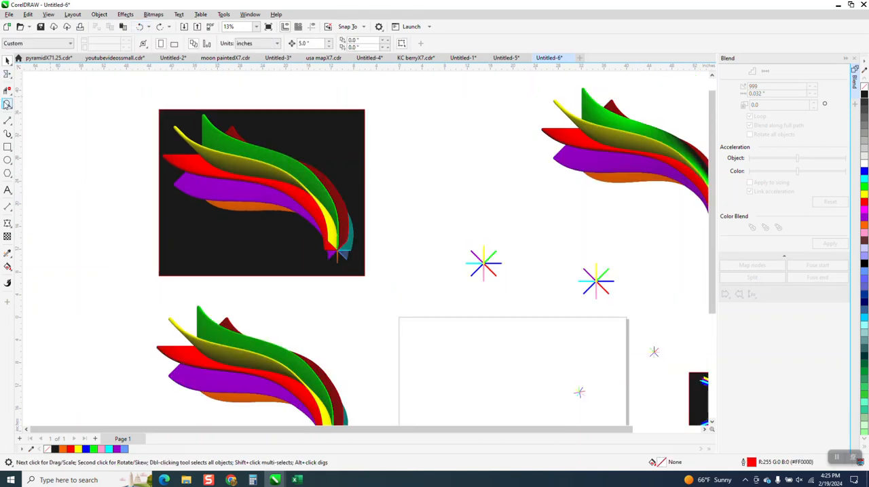
left_click(7, 103)
left_click_drag(152, 115, 436, 297)
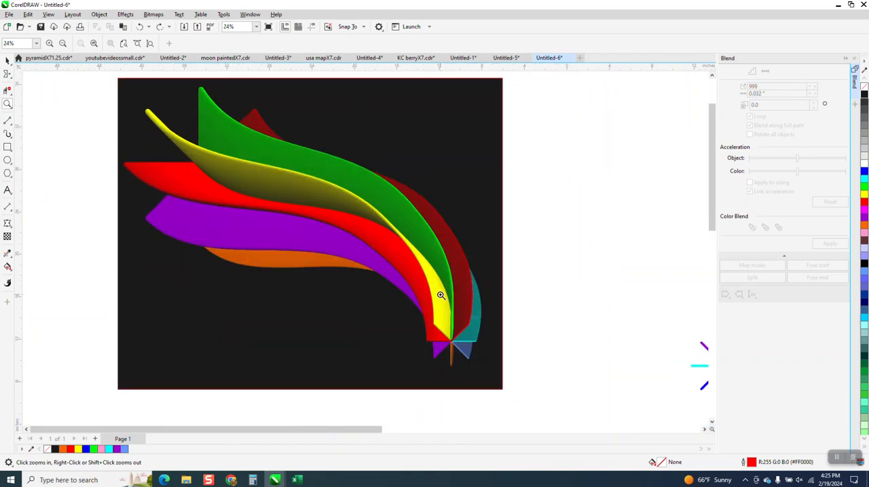
Step: Select the path blend and break it apart
left_click(7, 61)
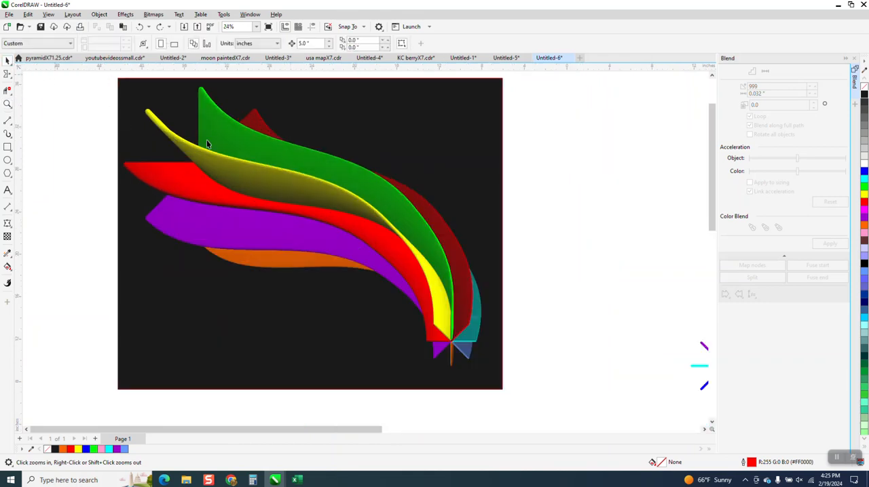
left_click(255, 162)
left_click(99, 14)
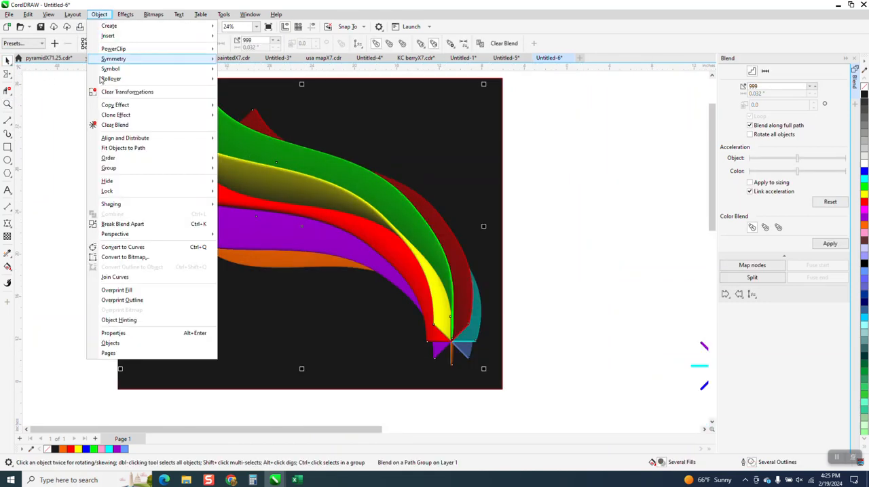
left_click(136, 224)
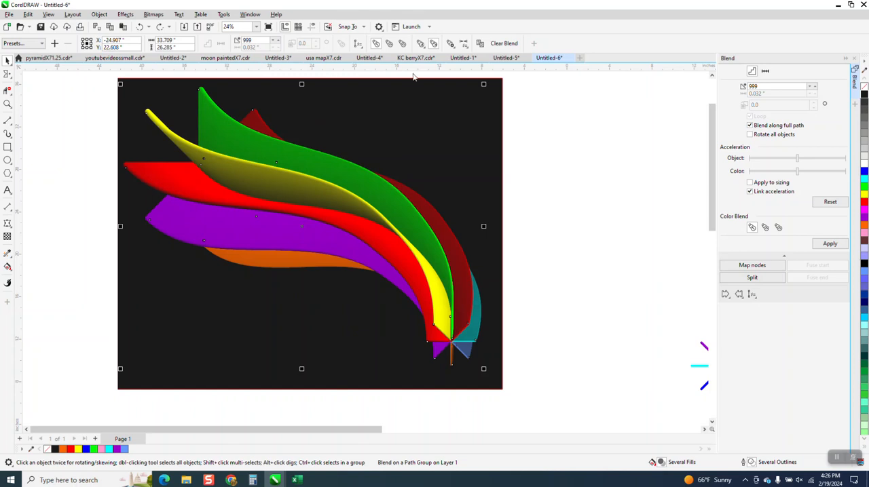
Step: Move the blended shapes up and to the right off the end star, then move the end star to the lower left of the background
left_click(452, 338)
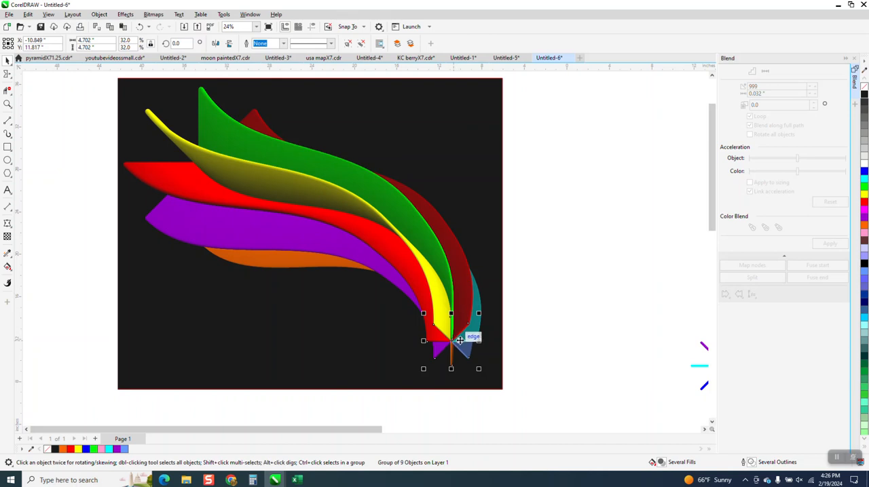
left_click_drag(452, 288, 496, 231)
left_click(448, 303)
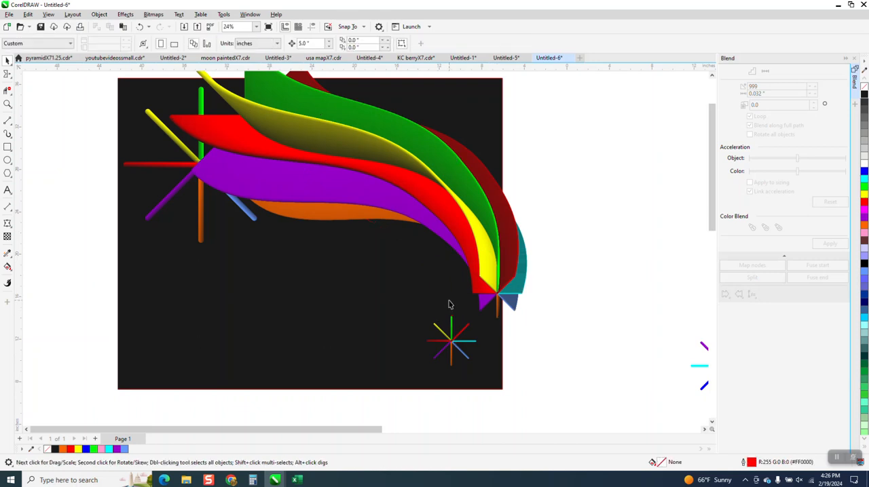
left_click_drag(452, 341, 195, 281)
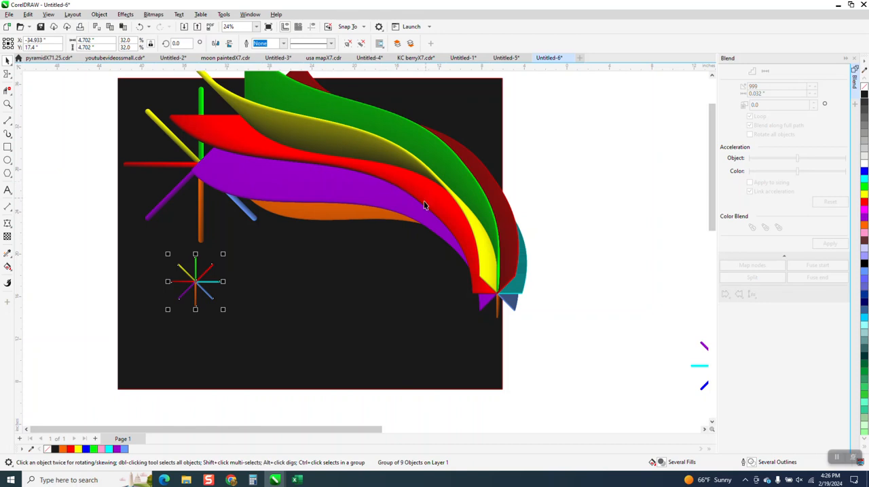
Step: Zoom out and zoom in on the other blend artwork on the small black background to examine it
scroll(501, 292, "down", 2)
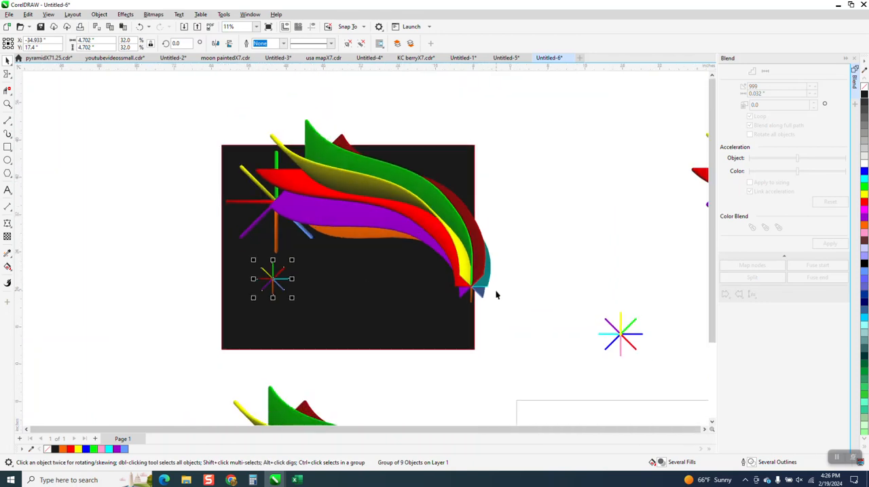
scroll(516, 290, "down", 1)
scroll(582, 278, "down", 1)
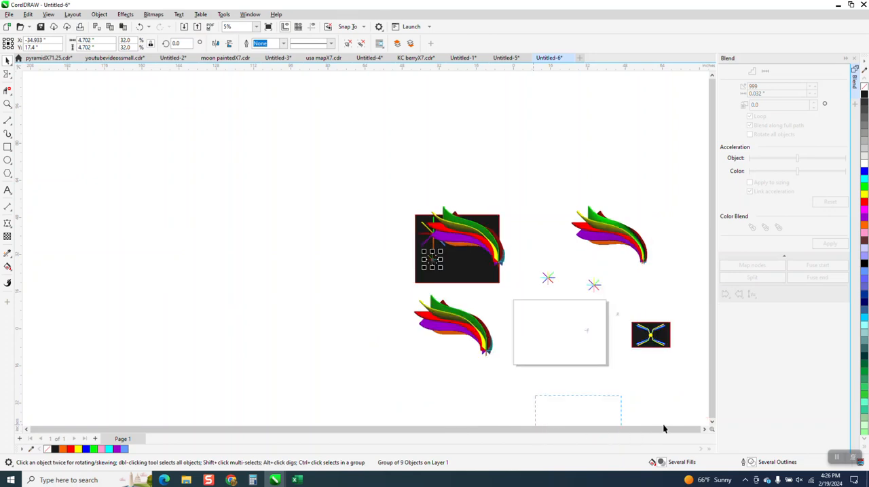
left_click(688, 408)
left_click(7, 104)
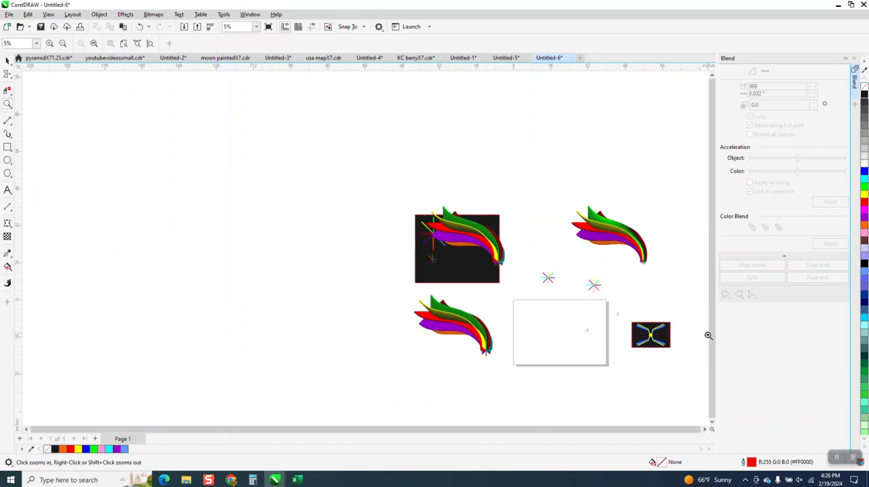
left_click_drag(638, 317, 684, 355)
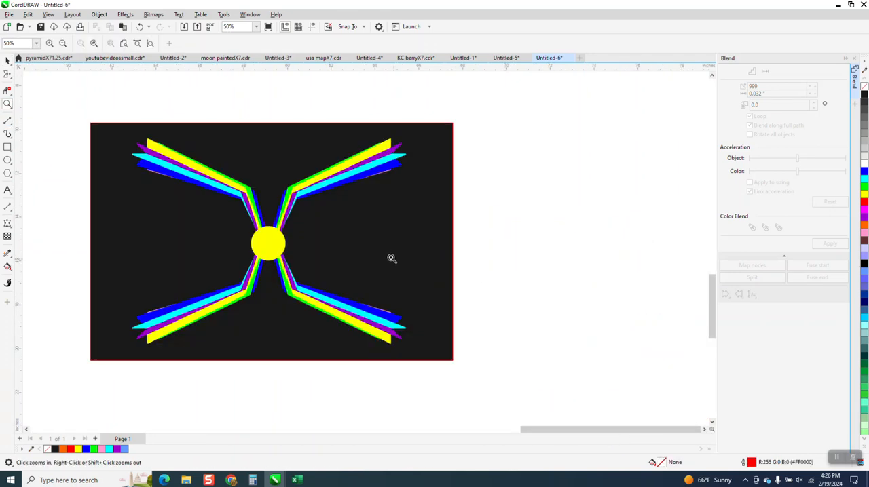
Step: Zoom back out and zoom in again on the separated blend and stars on the black background
scroll(650, 306, "down", 2)
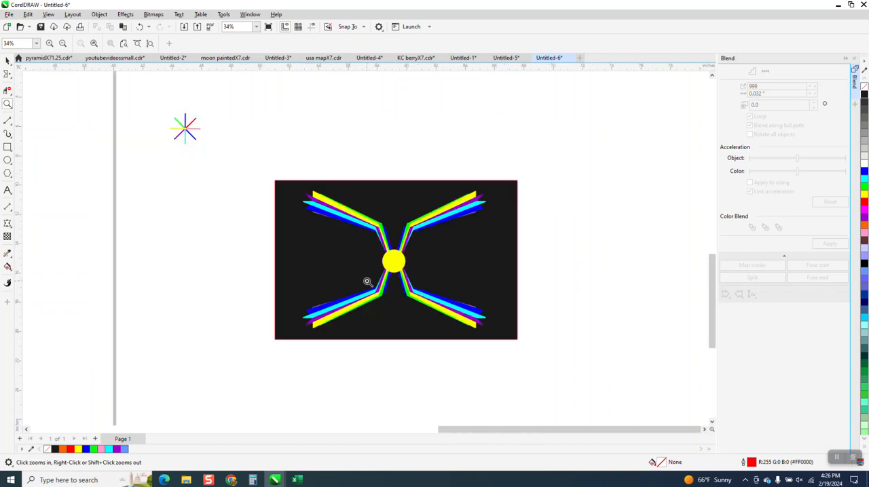
scroll(370, 281, "down", 1)
scroll(289, 215, "down", 3)
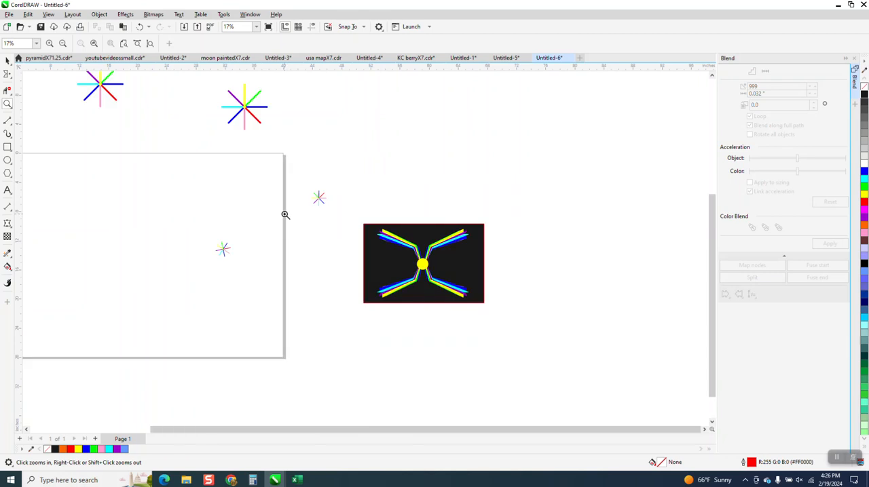
scroll(295, 217, "down", 2)
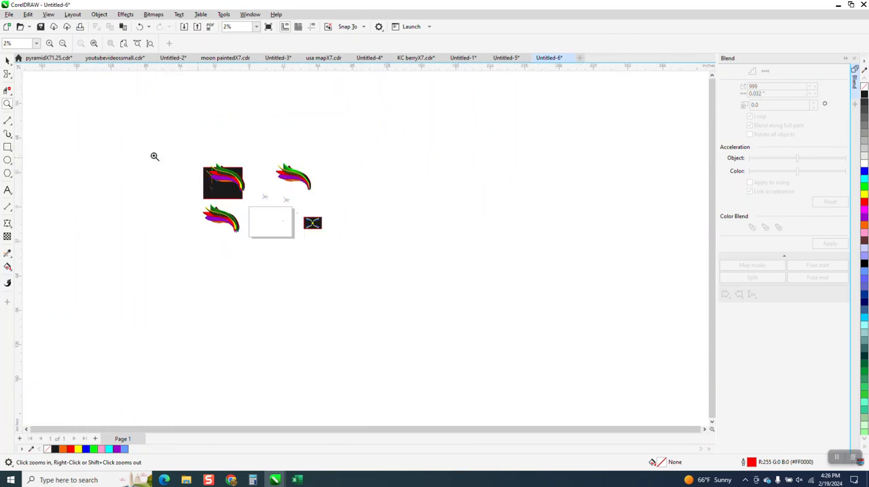
left_click_drag(195, 158, 269, 209)
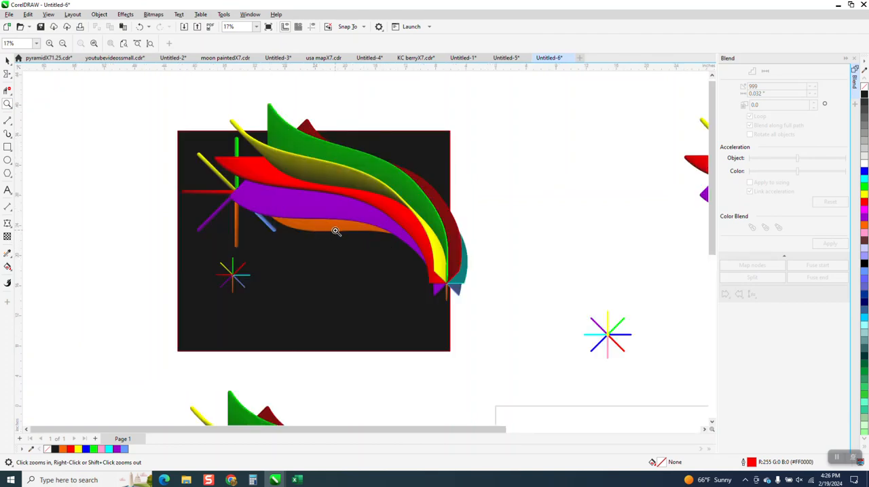